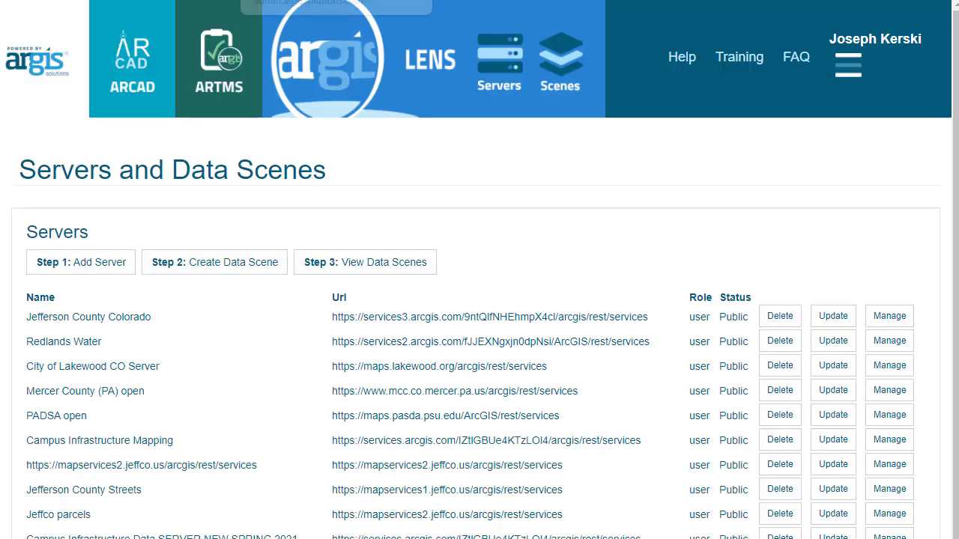
Move from the webcam introduction to the ARGIS Lens Servers and Data Scenes page.
{"action": "left_click", "coordinate": [384, 259]}
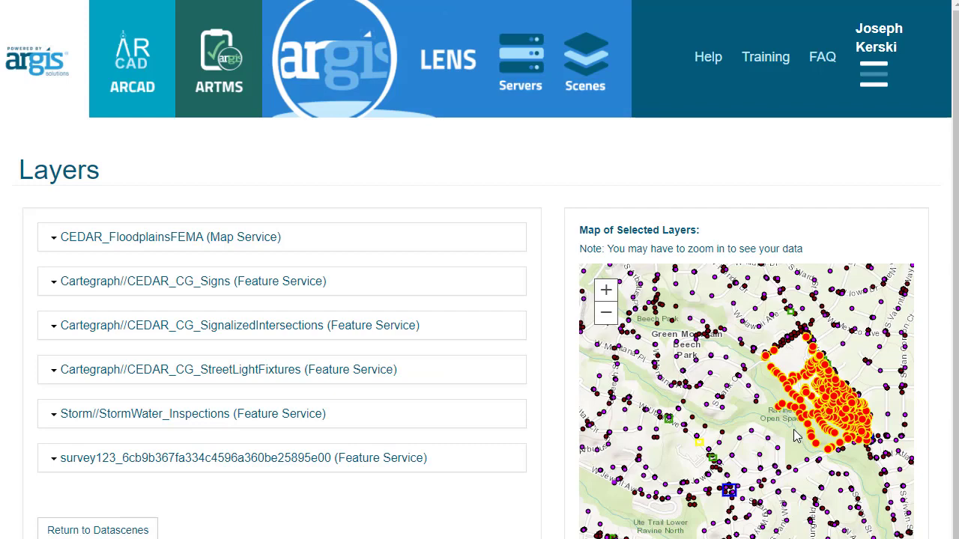
Browse the ARGIS Lens pages, then bring up the Campus Living and Non Living Infrastructure Map 2021 viewer.
{"action": "scroll", "coordinate": [796, 437], "scroll_direction": "up", "scroll_amount": 2}
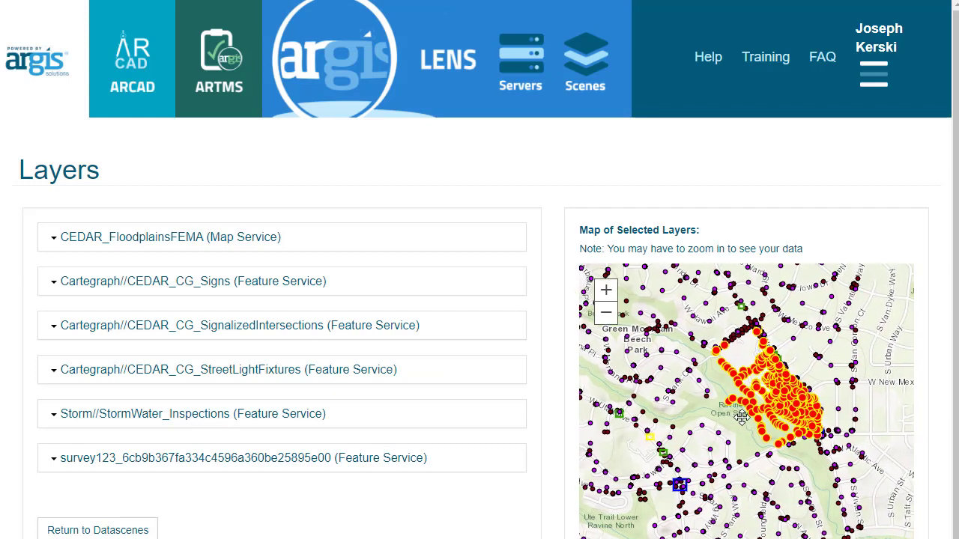
{"action": "scroll", "coordinate": [740, 440], "scroll_direction": "down", "scroll_amount": 3}
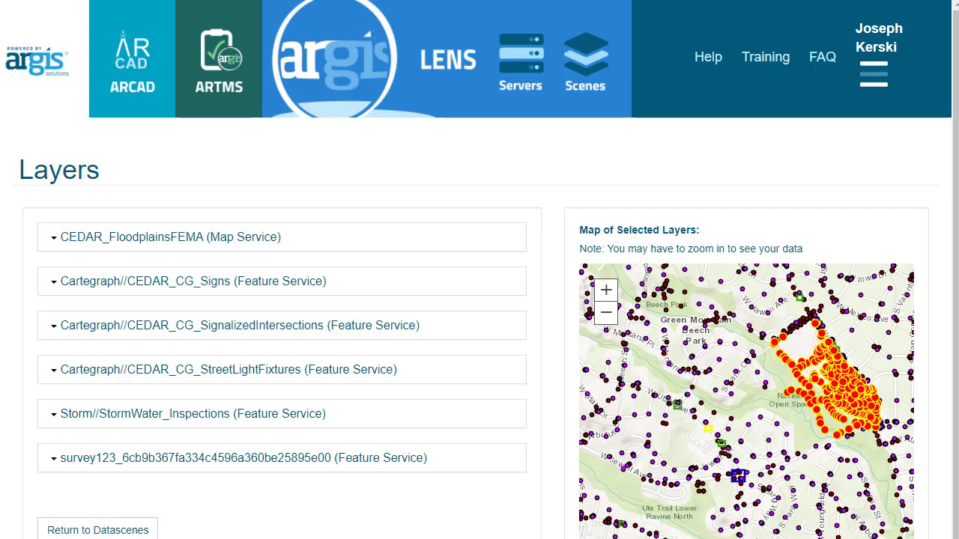
{"action": "scroll", "coordinate": [520, 325], "scroll_direction": "down", "scroll_amount": 3}
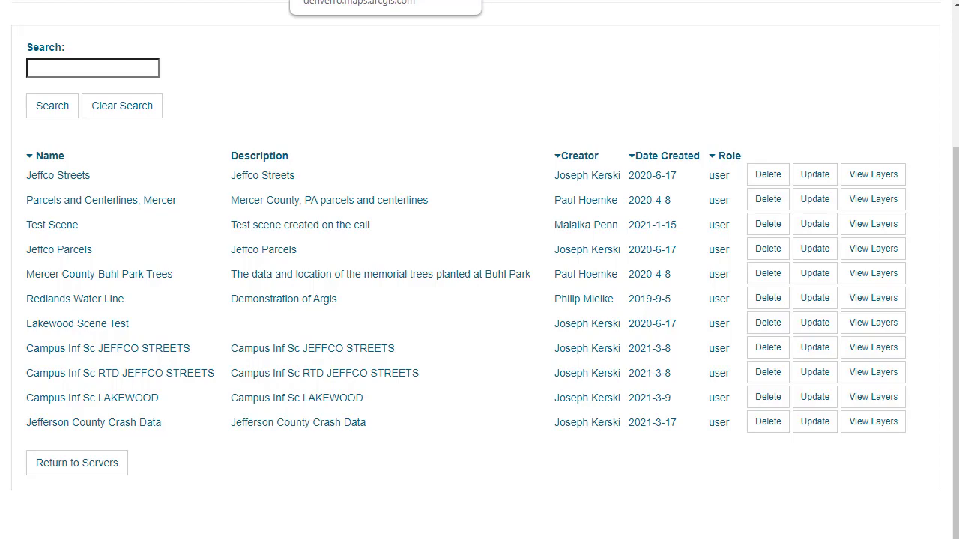
{"action": "left_click", "coordinate": [329, 11]}
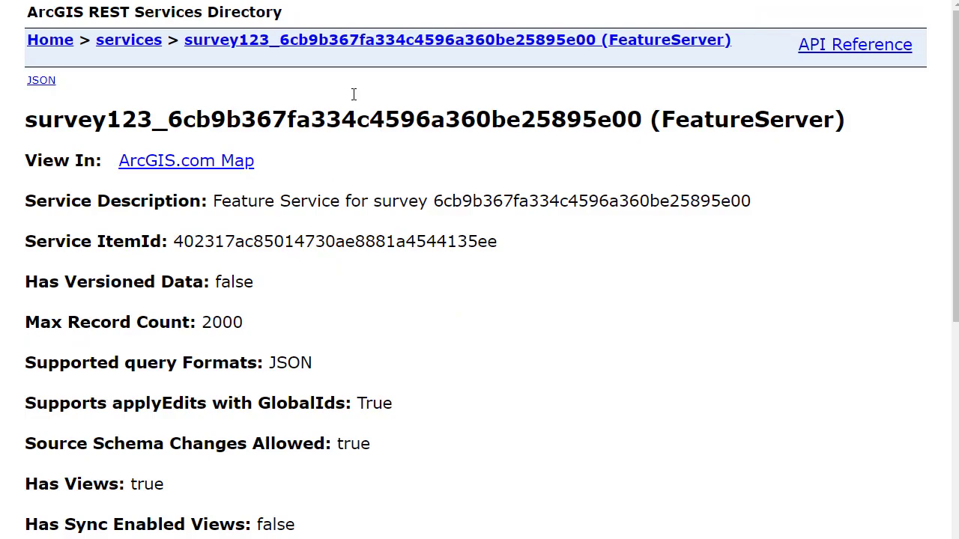
{"action": "left_click", "coordinate": [419, 1]}
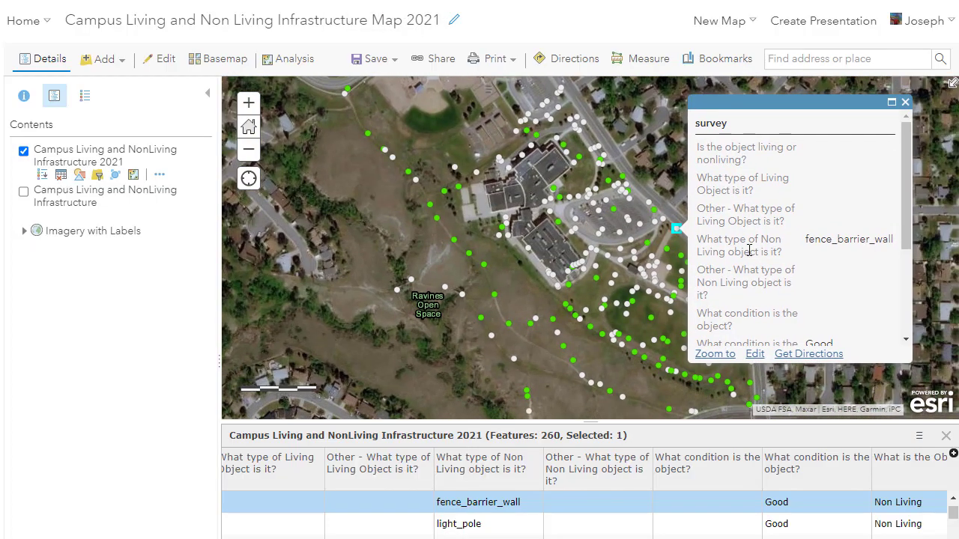
Inspect two surveyed points' details and view the shrub's attached photo.
{"action": "scroll", "coordinate": [749, 251], "scroll_direction": "down", "scroll_amount": 4}
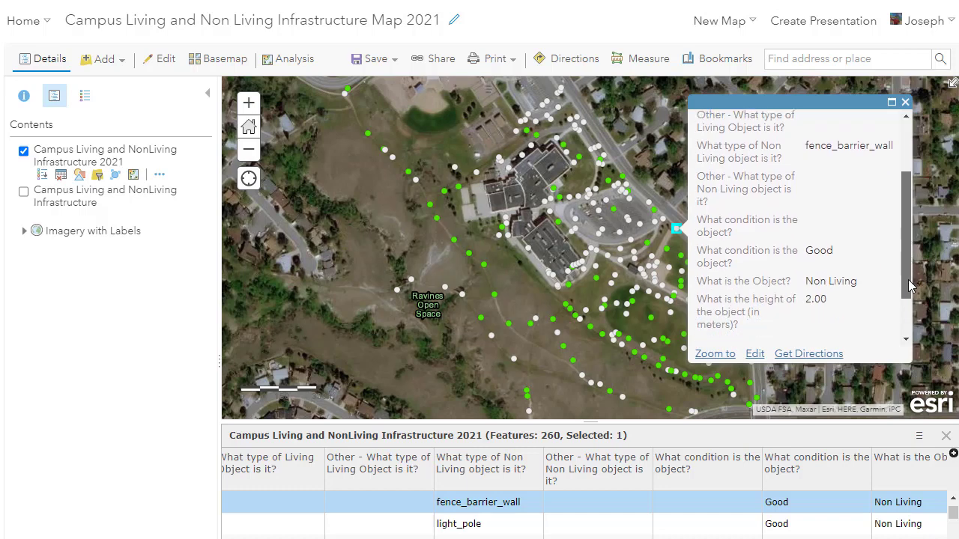
{"action": "left_click", "coordinate": [619, 275]}
{"action": "scroll", "coordinate": [771, 307], "scroll_direction": "down", "scroll_amount": 5}
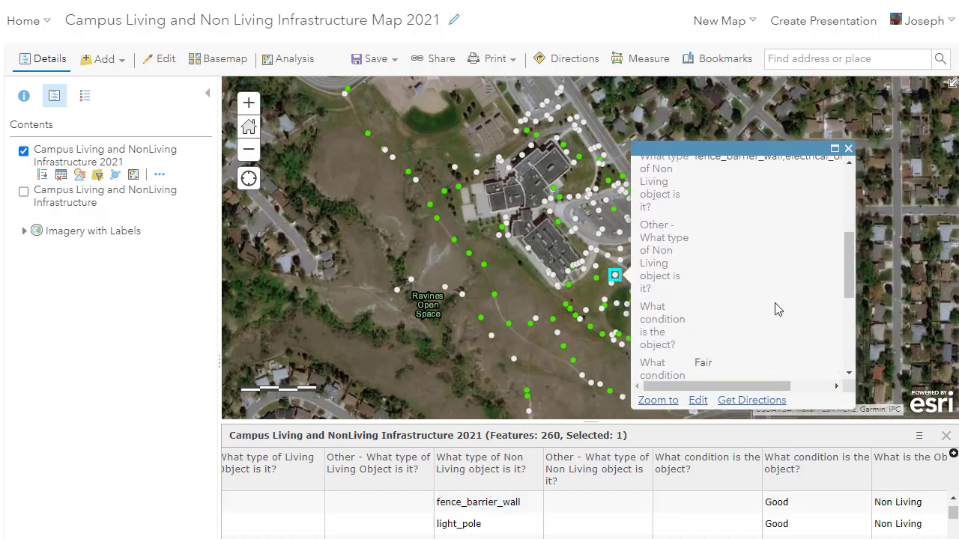
{"action": "left_click", "coordinate": [552, 320]}
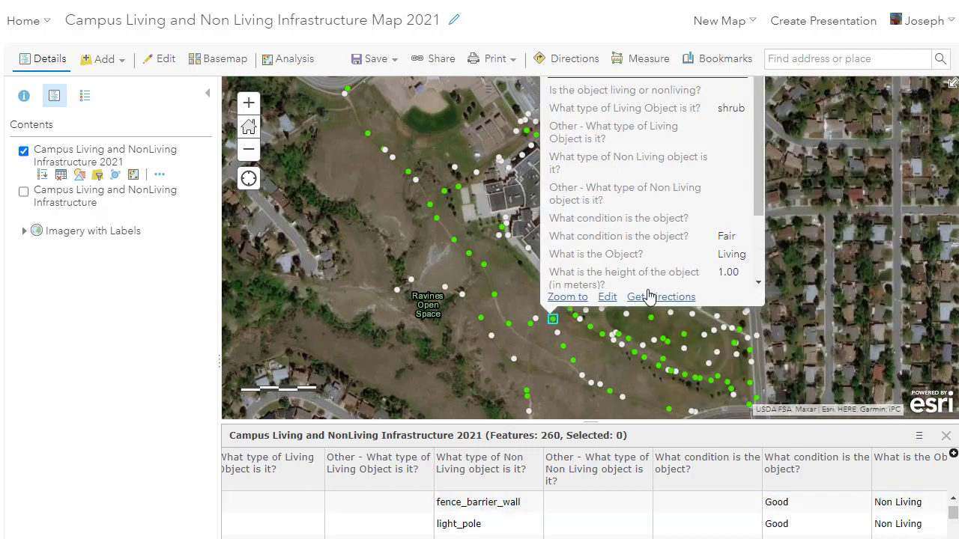
{"action": "scroll", "coordinate": [663, 278], "scroll_direction": "down", "scroll_amount": 3}
{"action": "left_click", "coordinate": [637, 247]}
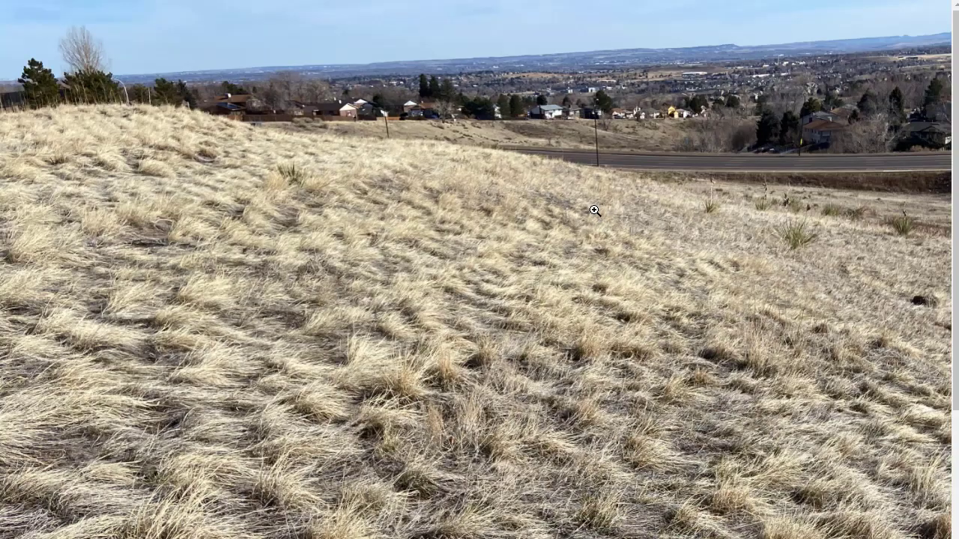
{"action": "key", "text": "ctrl+w"}
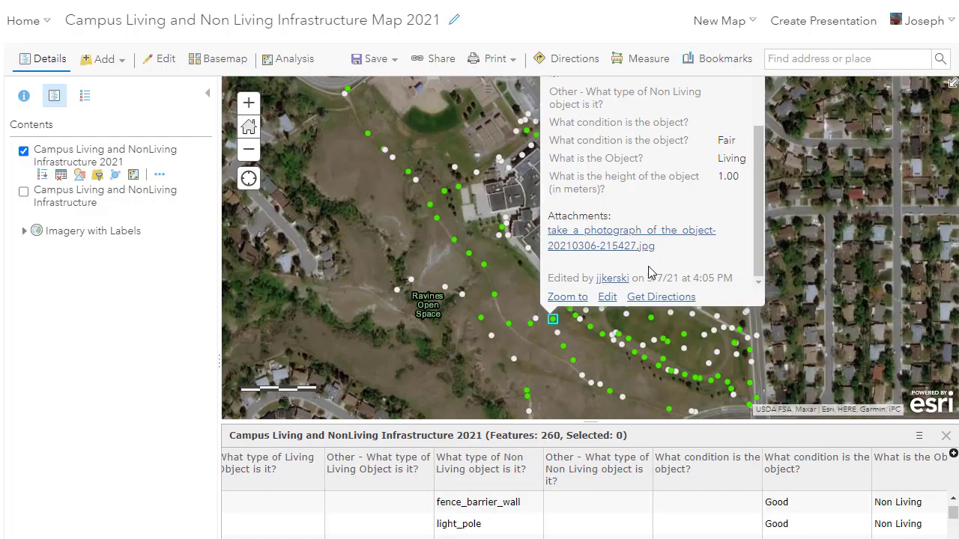
View the bench's survey details and attached photo, then dismiss its popup.
{"action": "left_click", "coordinate": [507, 238]}
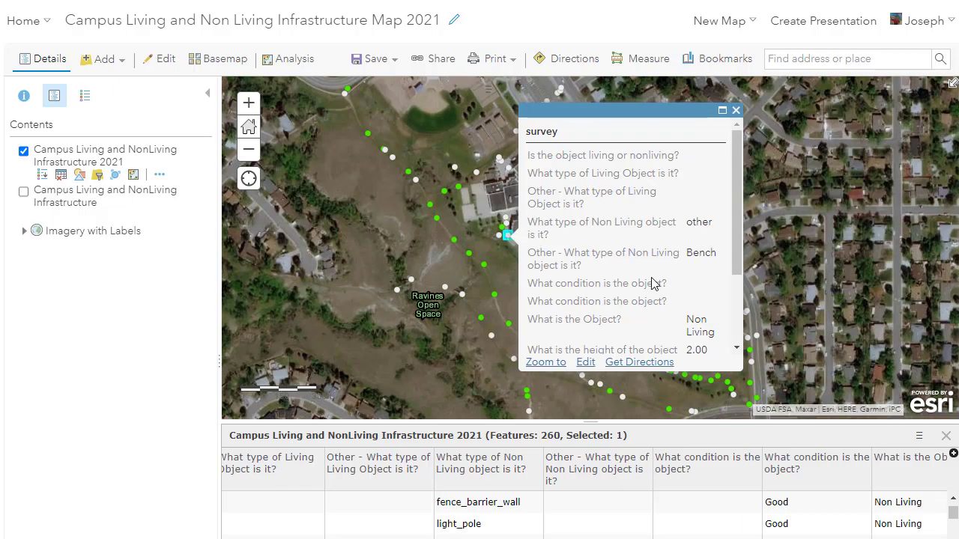
{"action": "scroll", "coordinate": [653, 278], "scroll_direction": "down", "scroll_amount": 3}
{"action": "left_click", "coordinate": [612, 299]}
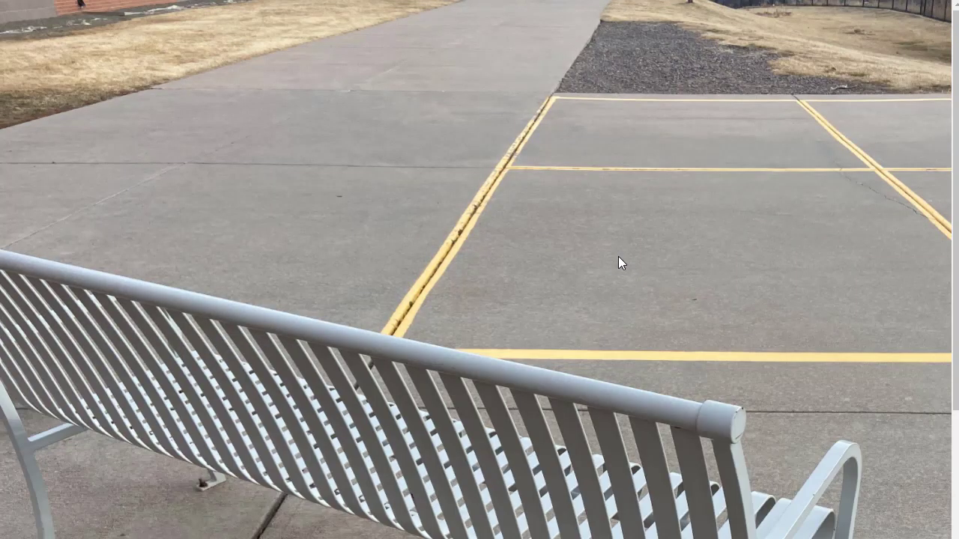
{"action": "left_click", "coordinate": [427, 0]}
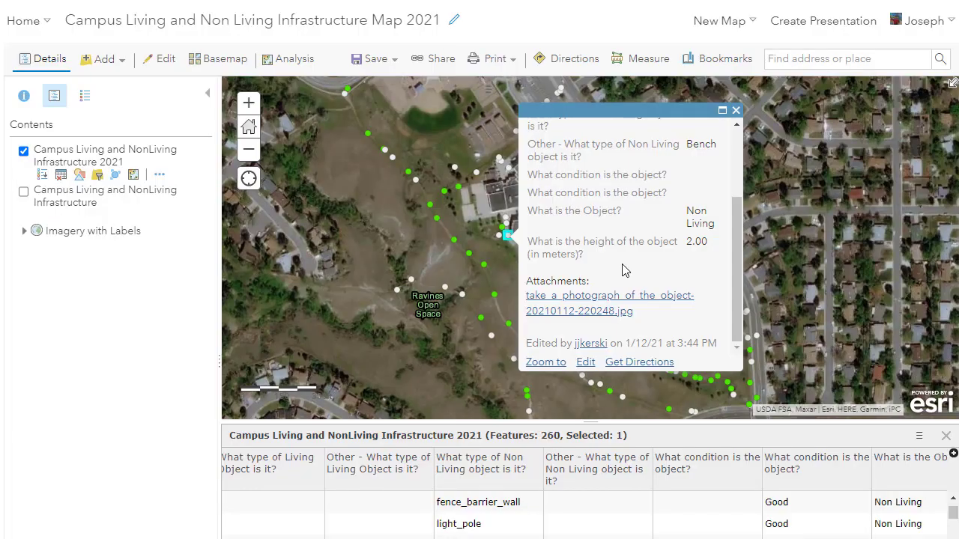
{"action": "left_click", "coordinate": [735, 110]}
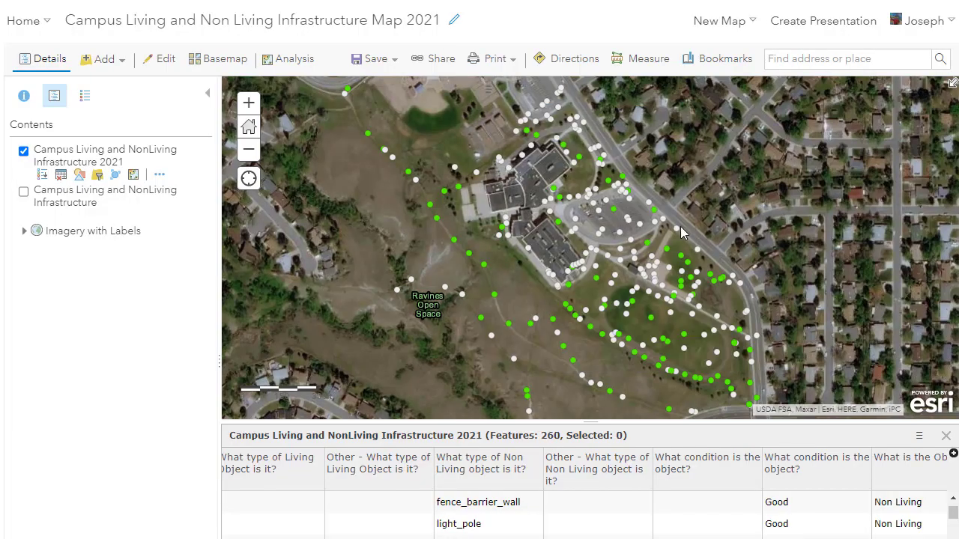
Check the fence_barrier_wall and nearby points, view the sign's photo, then close its details.
{"action": "left_click", "coordinate": [676, 227]}
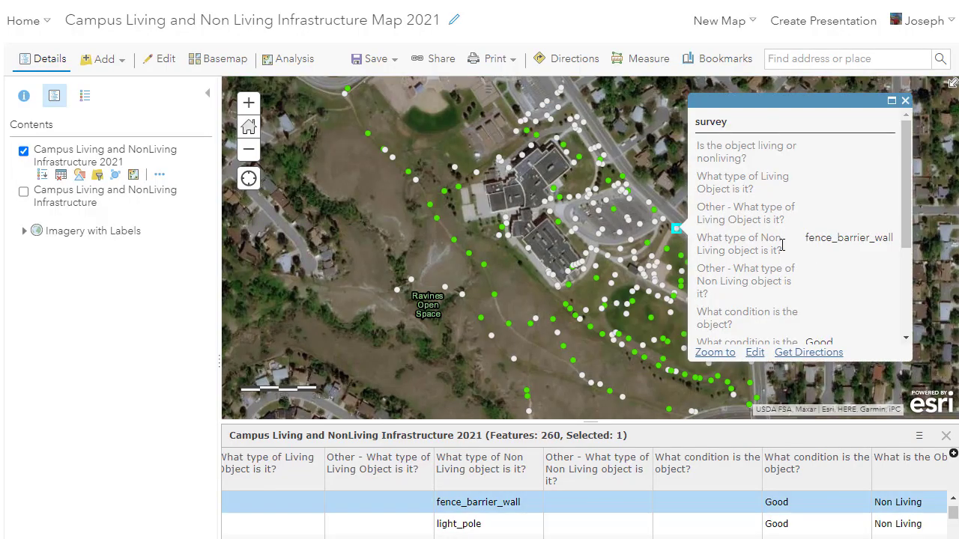
{"action": "left_click", "coordinate": [649, 203]}
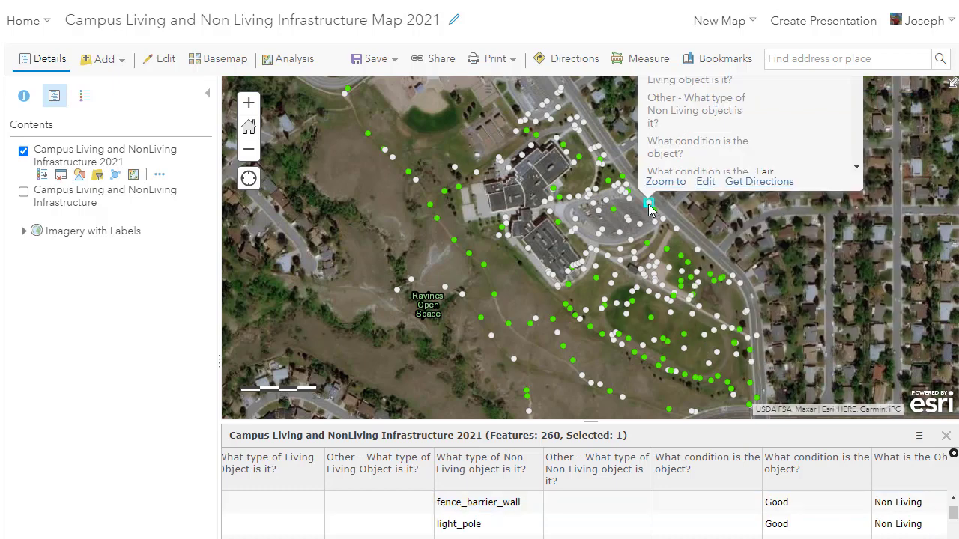
{"action": "left_click", "coordinate": [576, 118]}
{"action": "scroll", "coordinate": [645, 255], "scroll_direction": "down", "scroll_amount": 3}
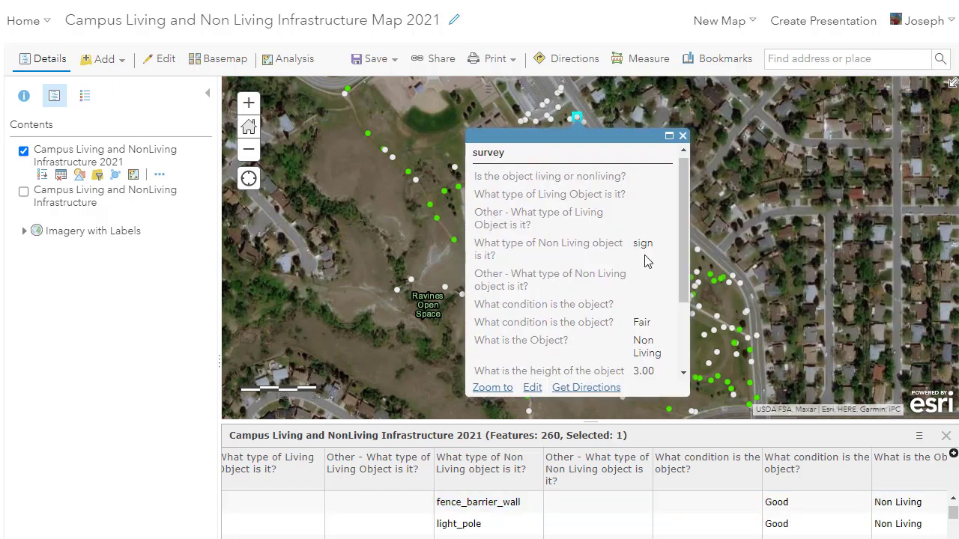
{"action": "left_click", "coordinate": [578, 321]}
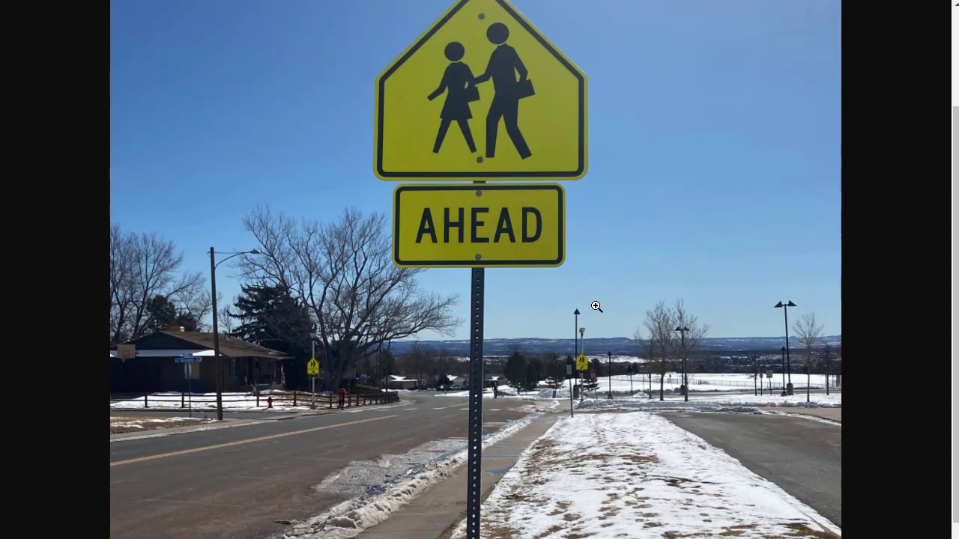
{"action": "key", "text": "ctrl+w"}
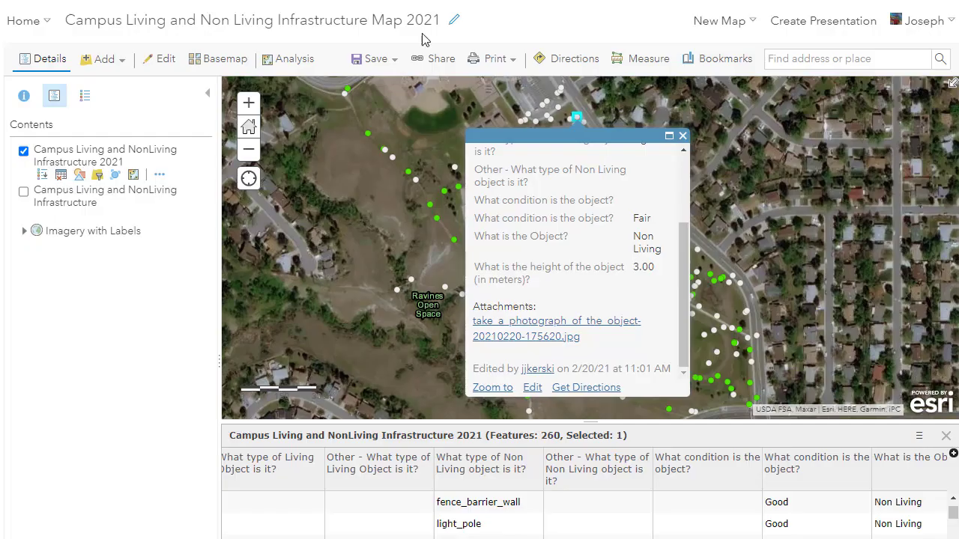
{"action": "left_click", "coordinate": [683, 136]}
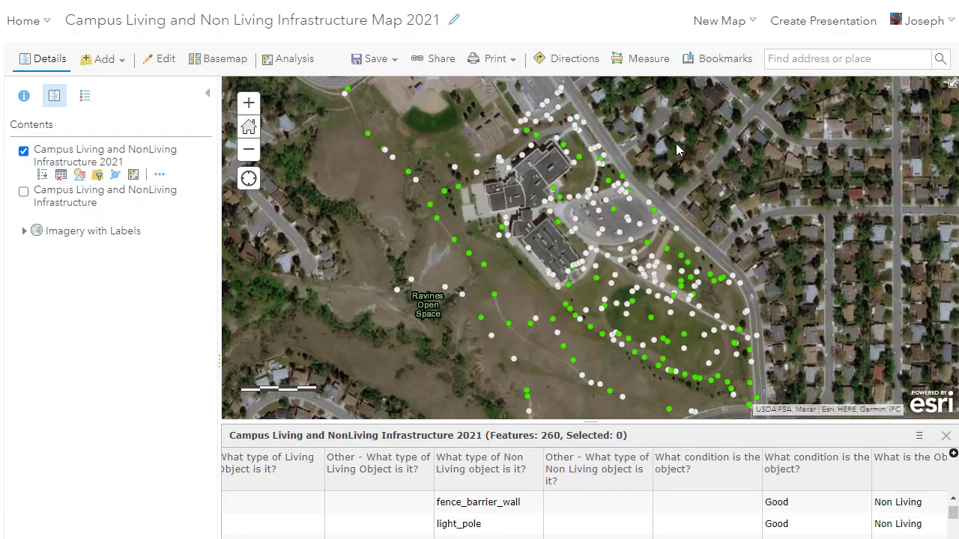
Enlarge the attribute table and sort the height column descending, putting 14.00 m at the top.
{"action": "left_click_drag", "start_coordinate": [566, 422], "coordinate": [594, 309]}
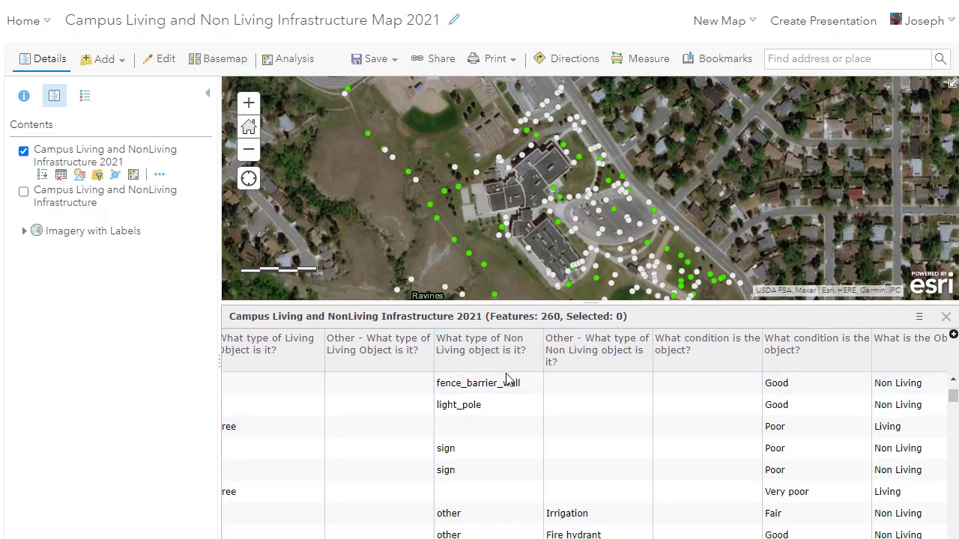
{"action": "scroll", "coordinate": [806, 377], "scroll_direction": "right", "scroll_amount": 5}
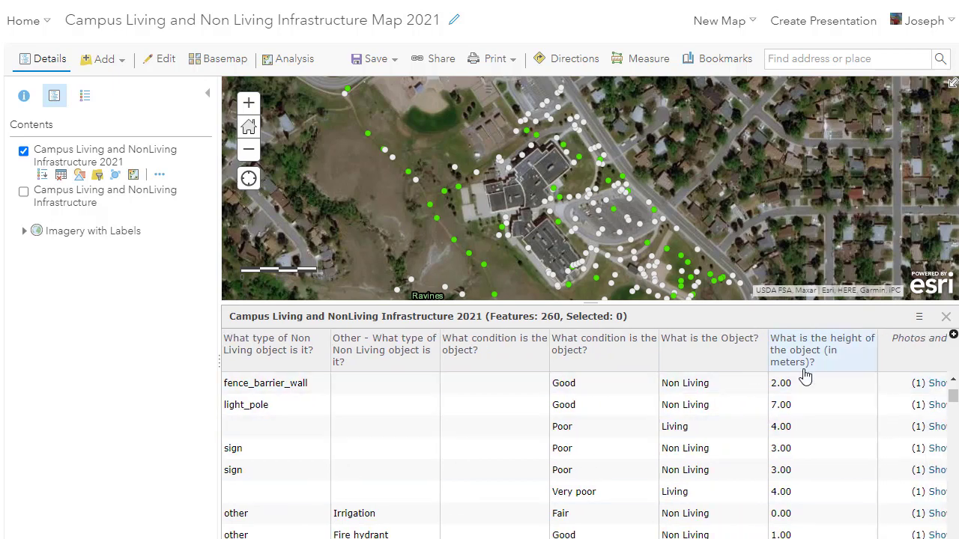
{"action": "left_click", "coordinate": [845, 361]}
{"action": "left_click", "coordinate": [857, 402]}
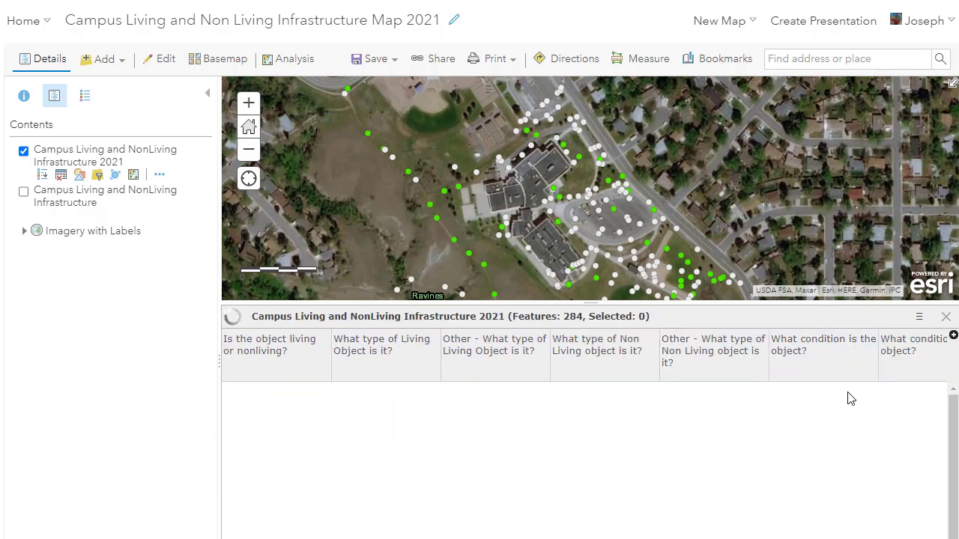
{"action": "scroll", "coordinate": [585, 434], "scroll_direction": "right", "scroll_amount": 8}
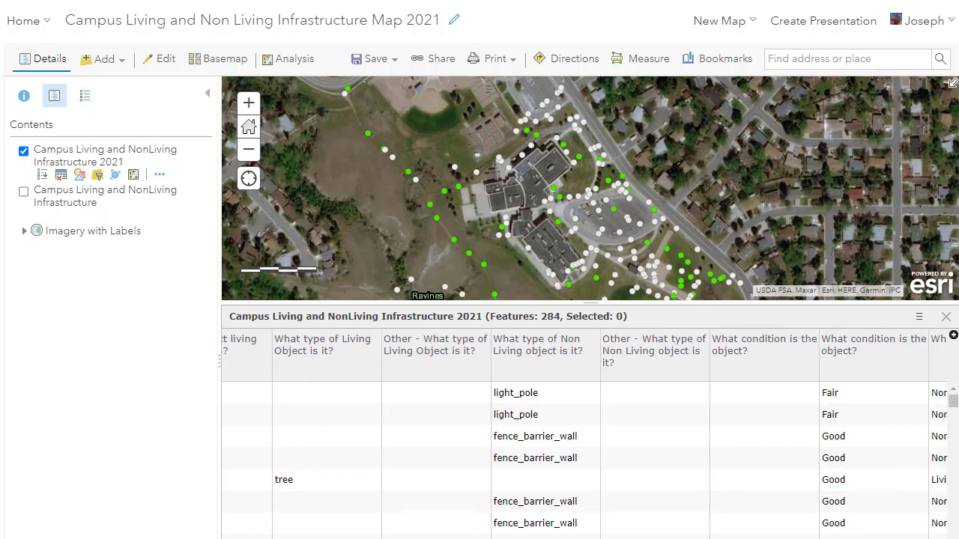
{"action": "scroll", "coordinate": [585, 435], "scroll_direction": "right", "scroll_amount": 1}
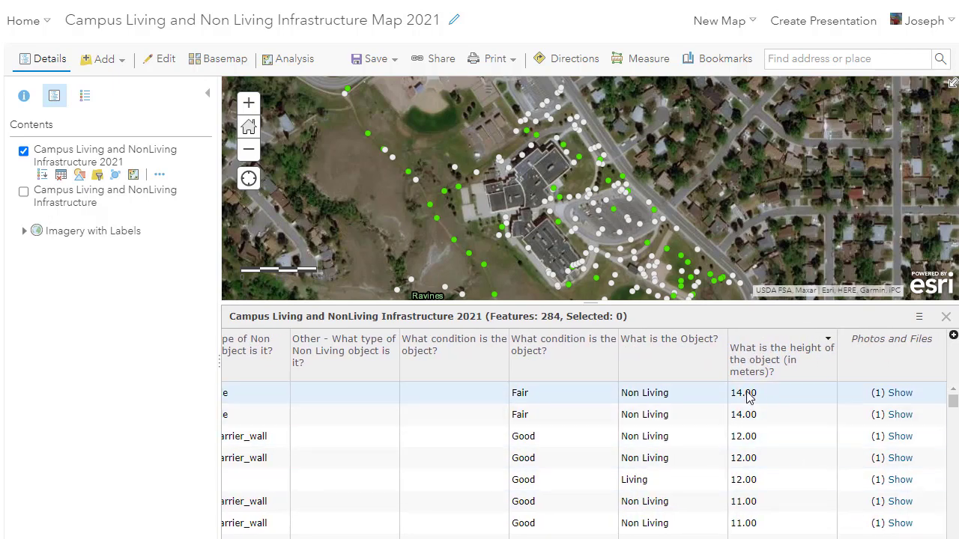
Centre the map on the 14.00 m feature and view its attached lamp-post photo.
{"action": "left_click", "coordinate": [919, 317]}
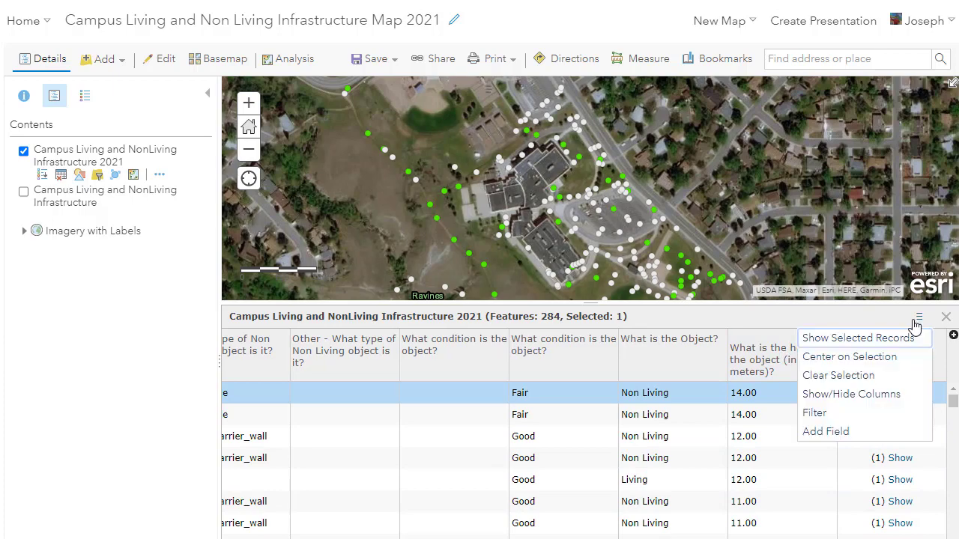
{"action": "left_click", "coordinate": [885, 357]}
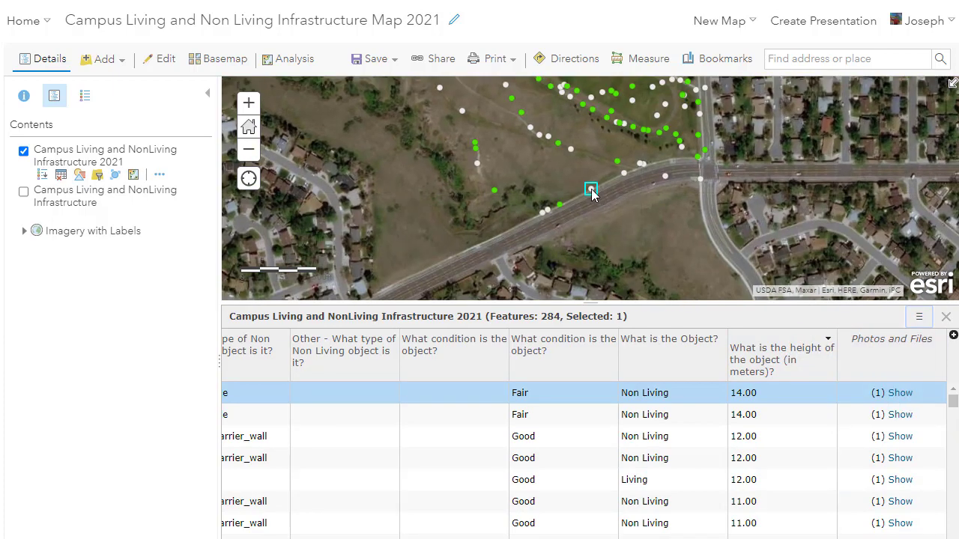
{"action": "left_click", "coordinate": [591, 190]}
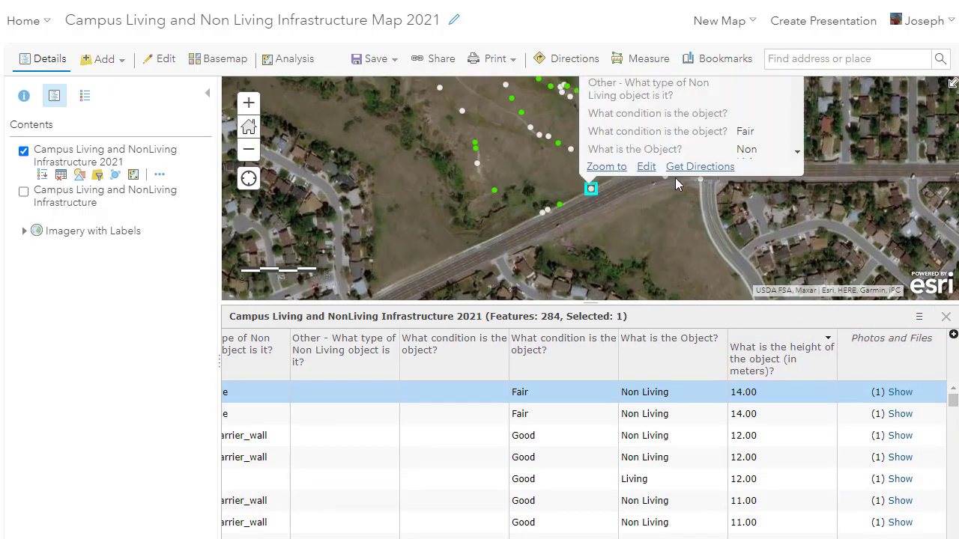
{"action": "scroll", "coordinate": [726, 153], "scroll_direction": "down", "scroll_amount": 3}
{"action": "left_click", "coordinate": [669, 118]}
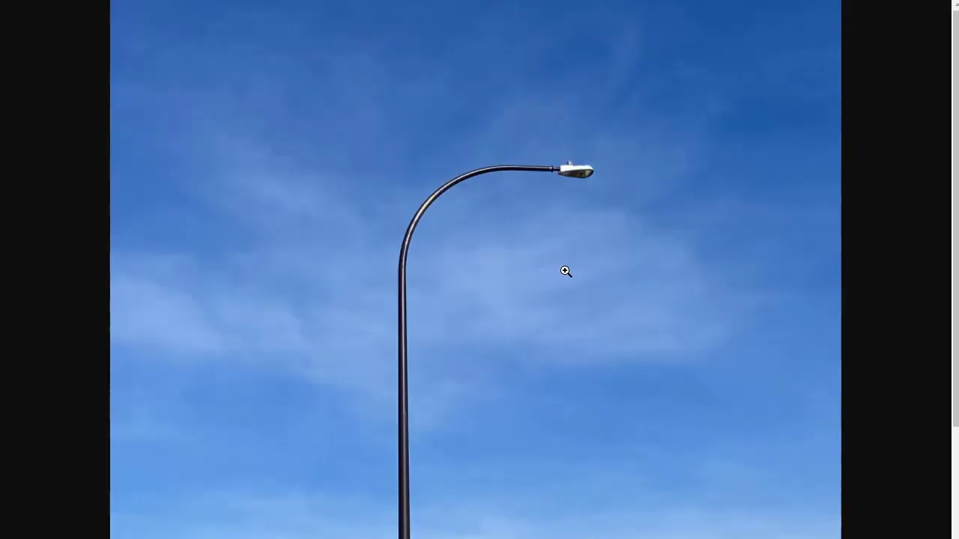
{"action": "scroll", "coordinate": [566, 271], "scroll_direction": "down", "scroll_amount": 5}
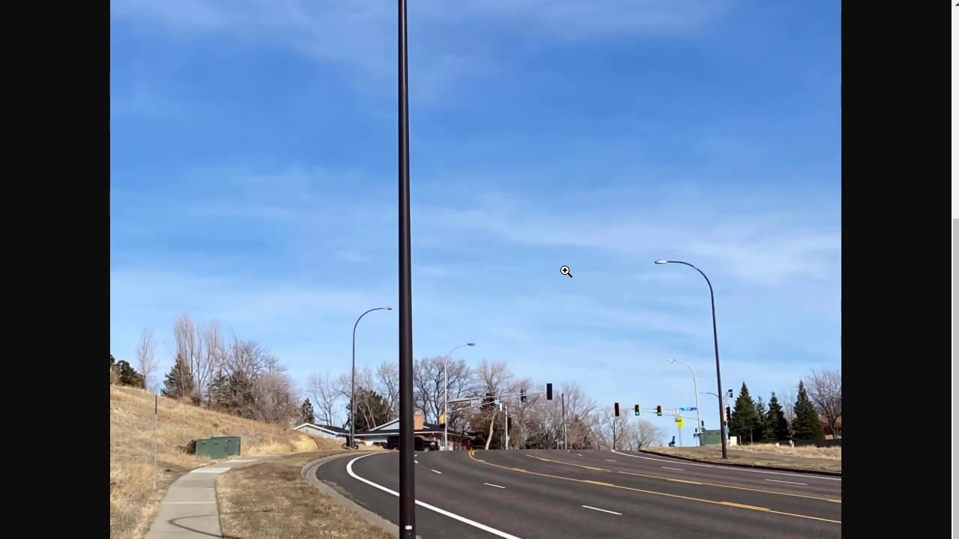
{"action": "scroll", "coordinate": [566, 271], "scroll_direction": "up", "scroll_amount": 6}
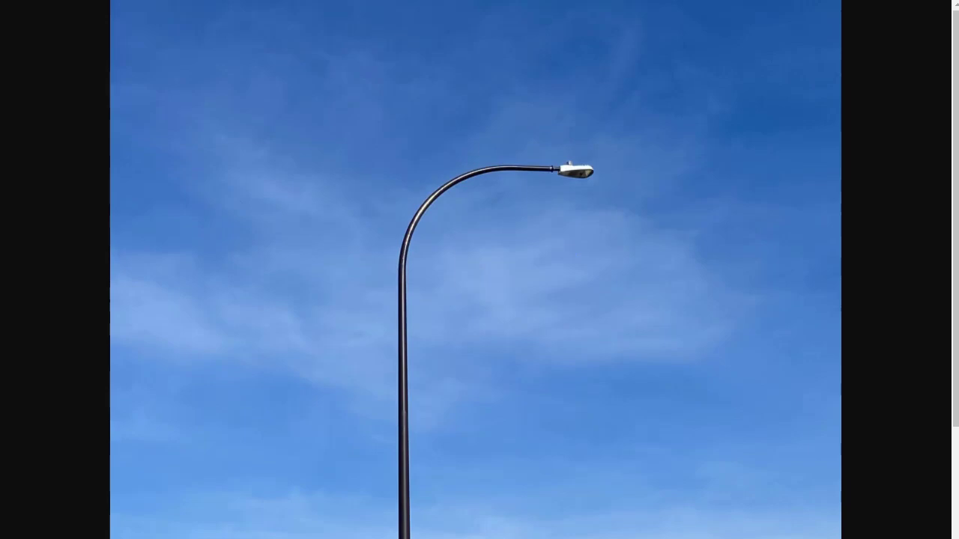
{"action": "key", "text": "ctrl+w"}
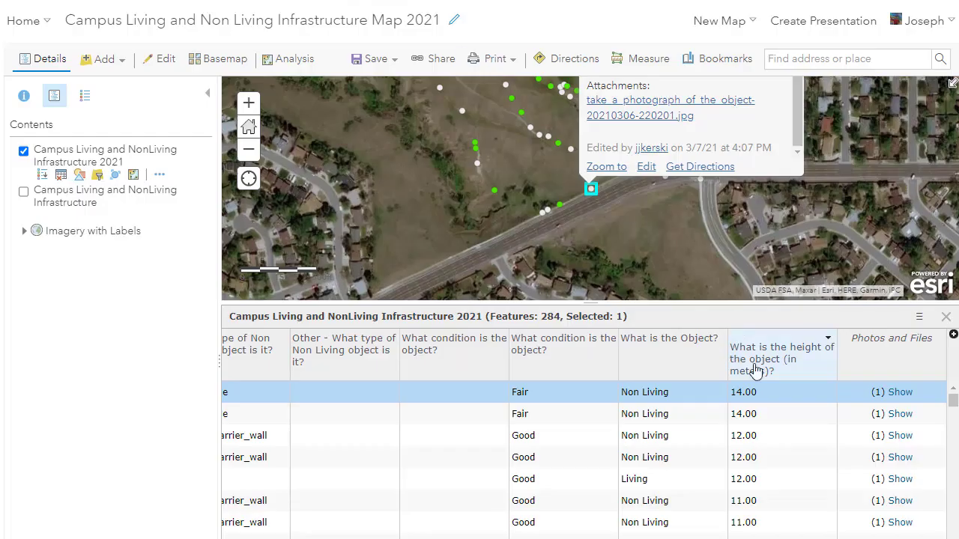
Sort the object height column ascending so 0.00 m heights come first.
{"action": "left_click", "coordinate": [757, 369]}
{"action": "left_click", "coordinate": [809, 408]}
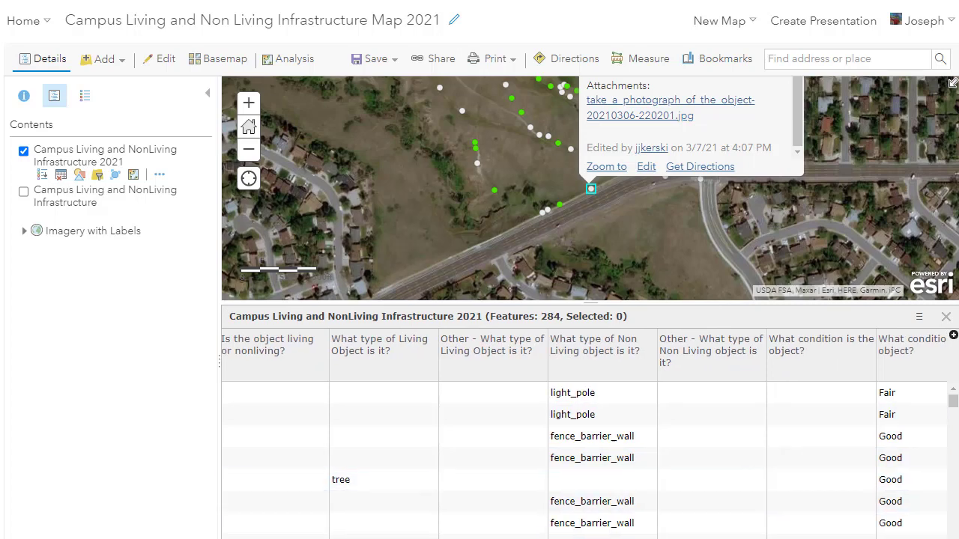
{"action": "left_click", "coordinate": [777, 370]}
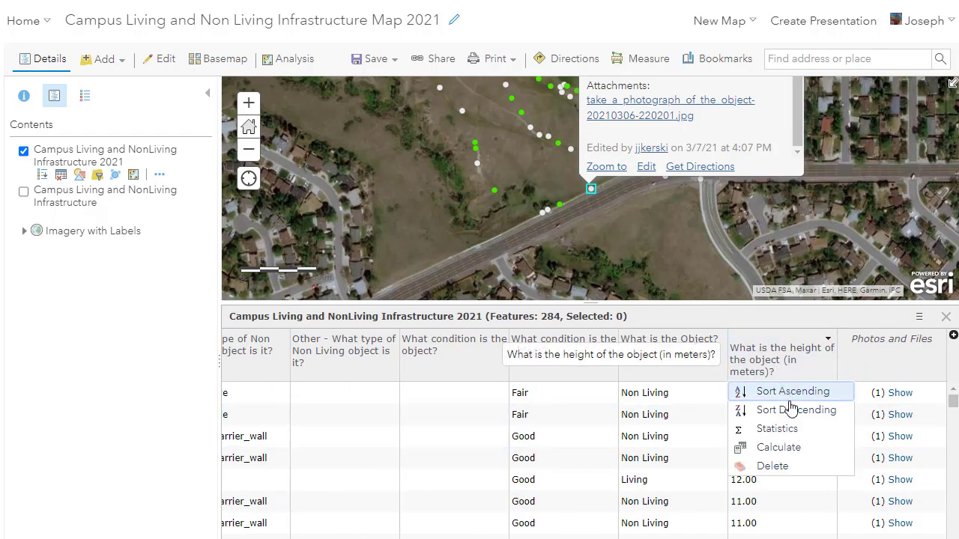
{"action": "left_click", "coordinate": [792, 392]}
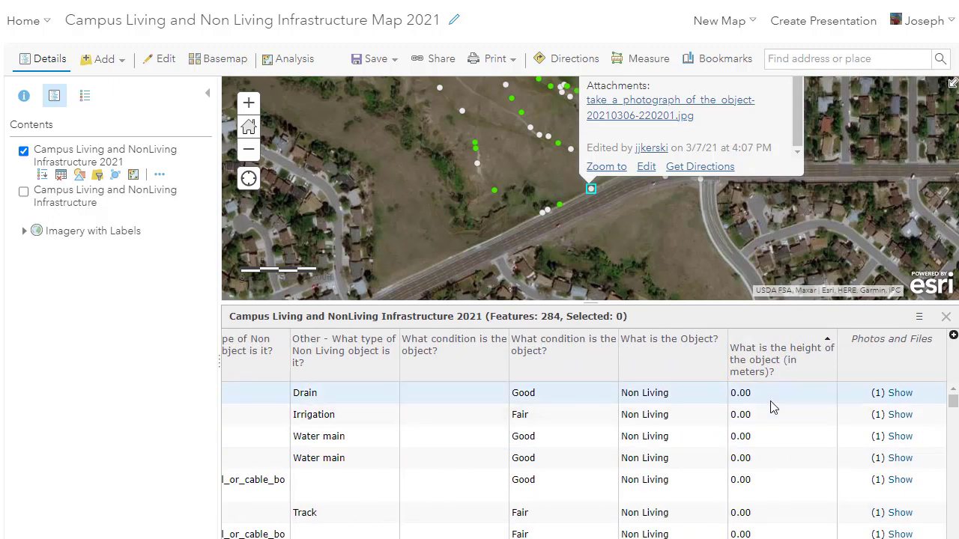
Centre the map on the selected record, then close the light_pole popup to clear the selection.
{"action": "left_click", "coordinate": [920, 316]}
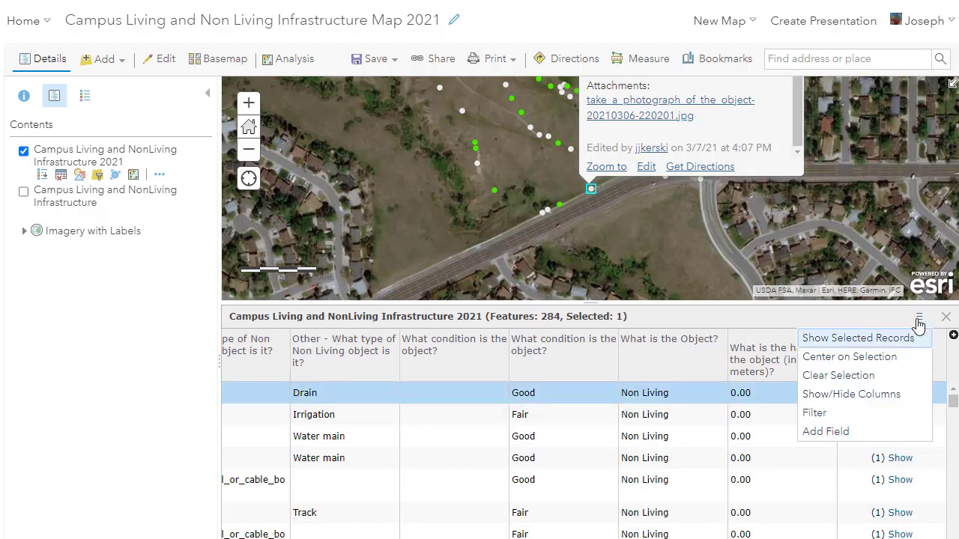
{"action": "left_click", "coordinate": [865, 357]}
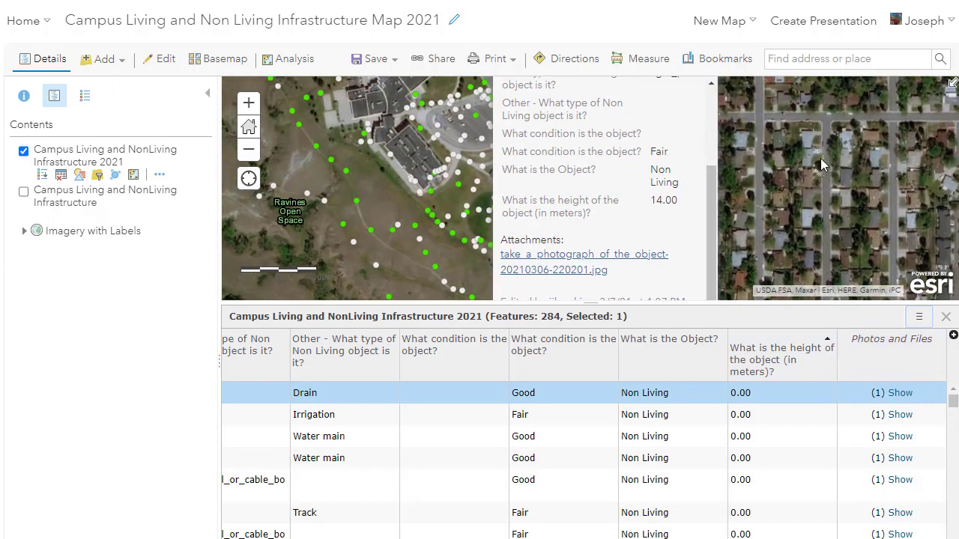
{"action": "scroll", "coordinate": [711, 179], "scroll_direction": "up", "scroll_amount": 3}
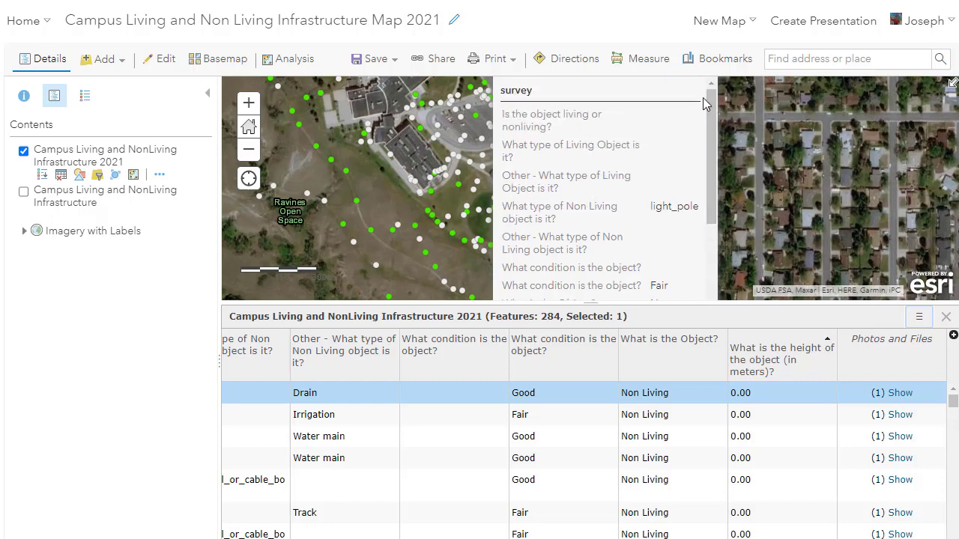
{"action": "left_click", "coordinate": [730, 145]}
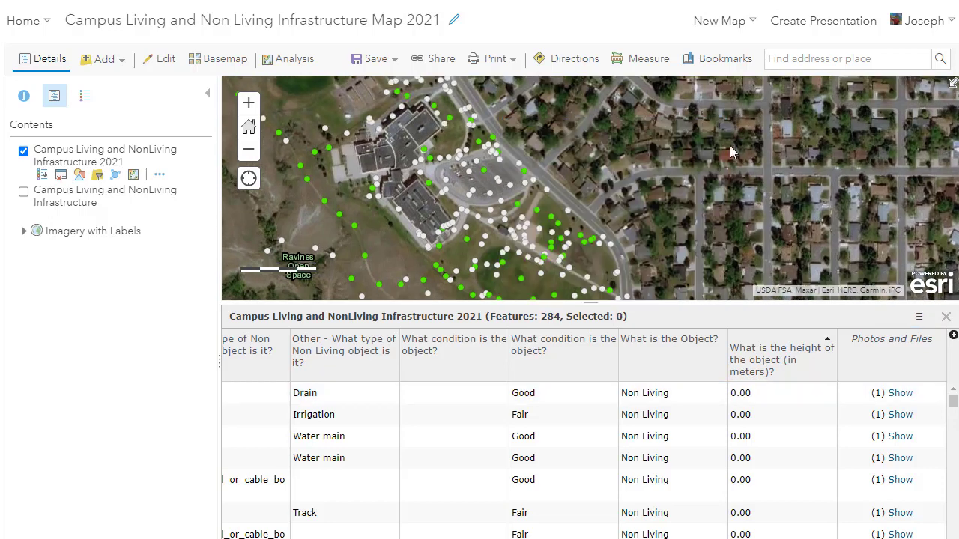
Select the Drain record and view its attached image.jpg photo.
{"action": "left_click", "coordinate": [803, 386]}
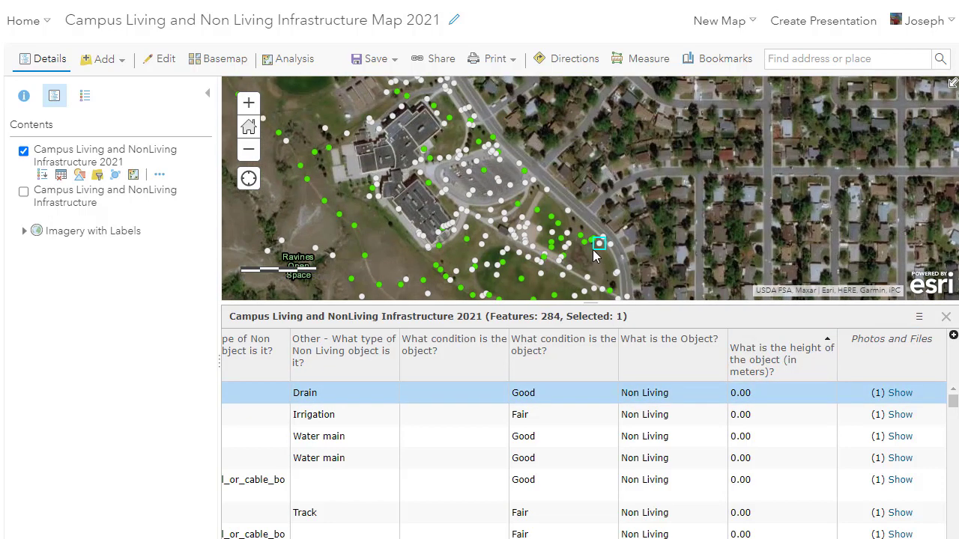
{"action": "left_click", "coordinate": [600, 243]}
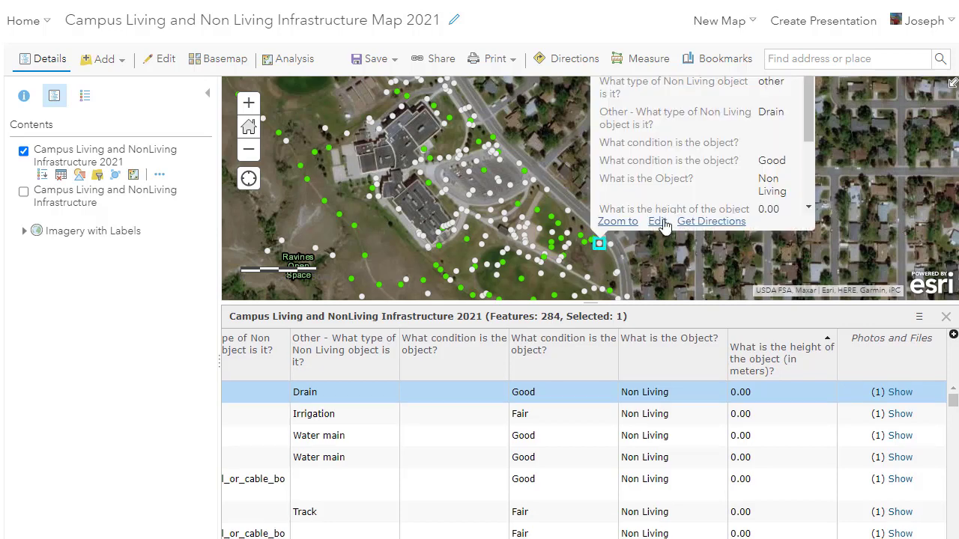
{"action": "scroll", "coordinate": [776, 178], "scroll_direction": "down", "scroll_amount": 3}
{"action": "scroll", "coordinate": [749, 187], "scroll_direction": "up", "scroll_amount": 1}
{"action": "scroll", "coordinate": [667, 198], "scroll_direction": "down", "scroll_amount": 1}
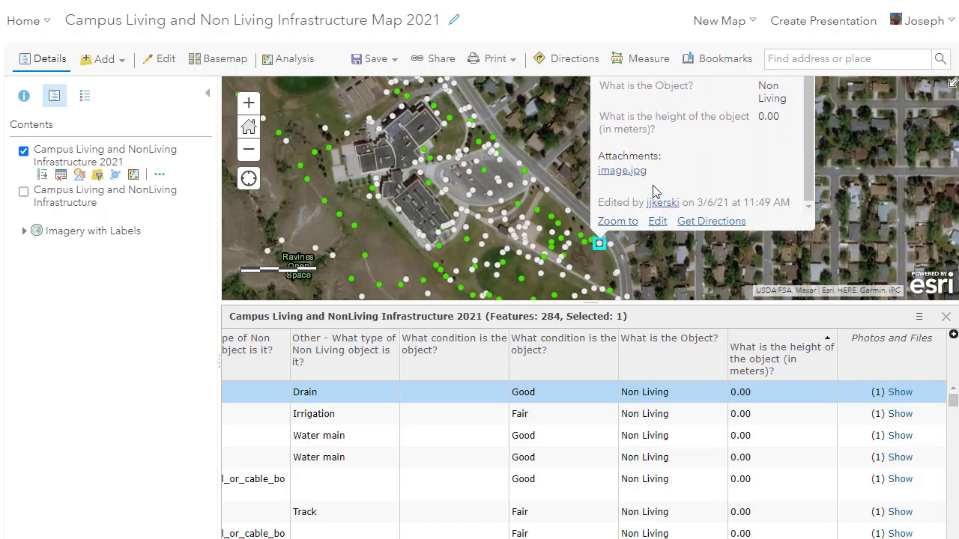
{"action": "left_click", "coordinate": [639, 174]}
{"action": "scroll", "coordinate": [563, 368], "scroll_direction": "down", "scroll_amount": 5}
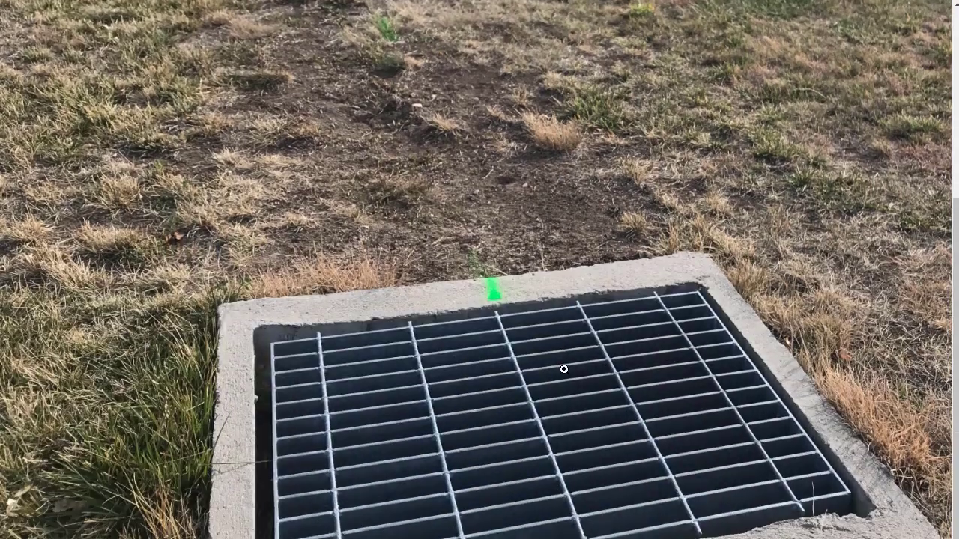
{"action": "scroll", "coordinate": [562, 368], "scroll_direction": "up", "scroll_amount": 5}
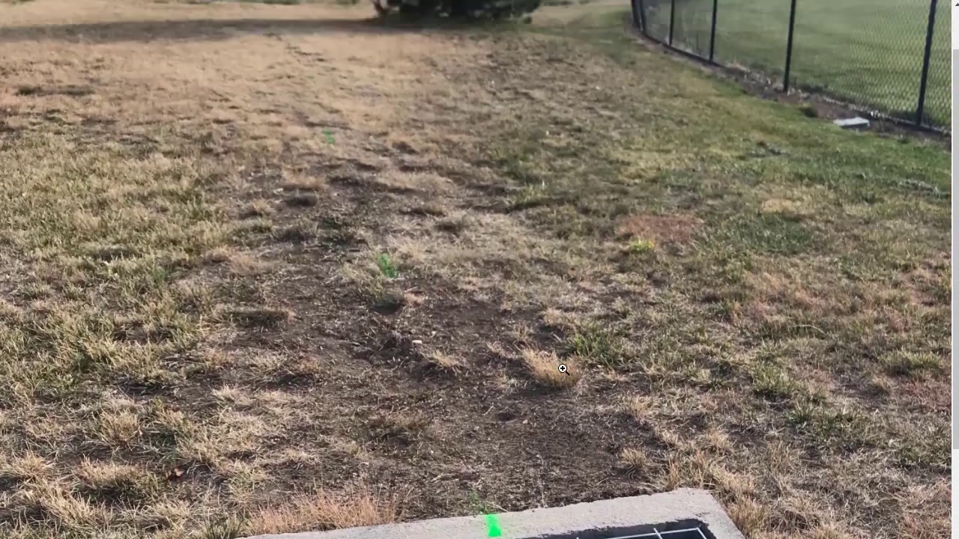
{"action": "scroll", "coordinate": [562, 369], "scroll_direction": "down", "scroll_amount": 5}
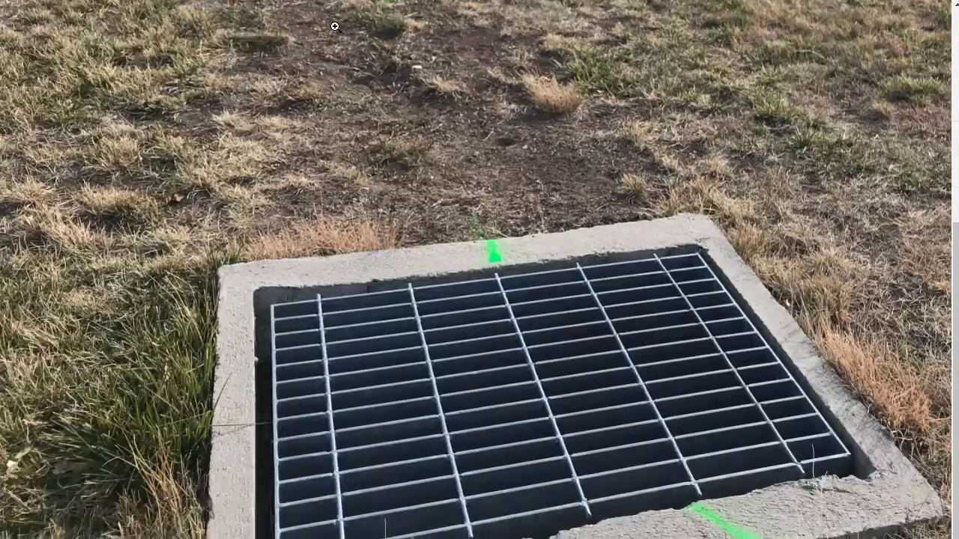
{"action": "key", "text": "ctrl+w"}
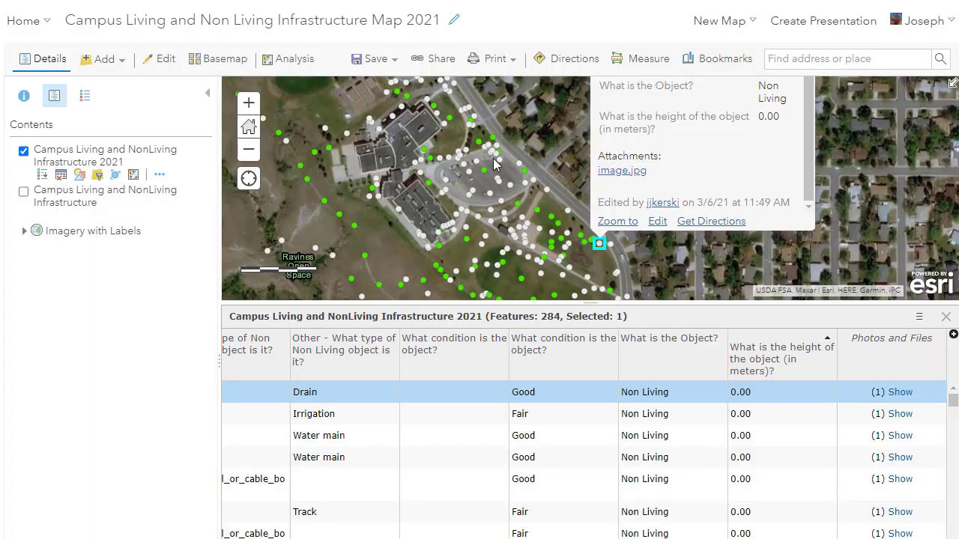
Shrink the attribute table to enlarge the map and show the Living / Non Living legend.
{"action": "left_click_drag", "start_coordinate": [573, 303], "coordinate": [576, 415]}
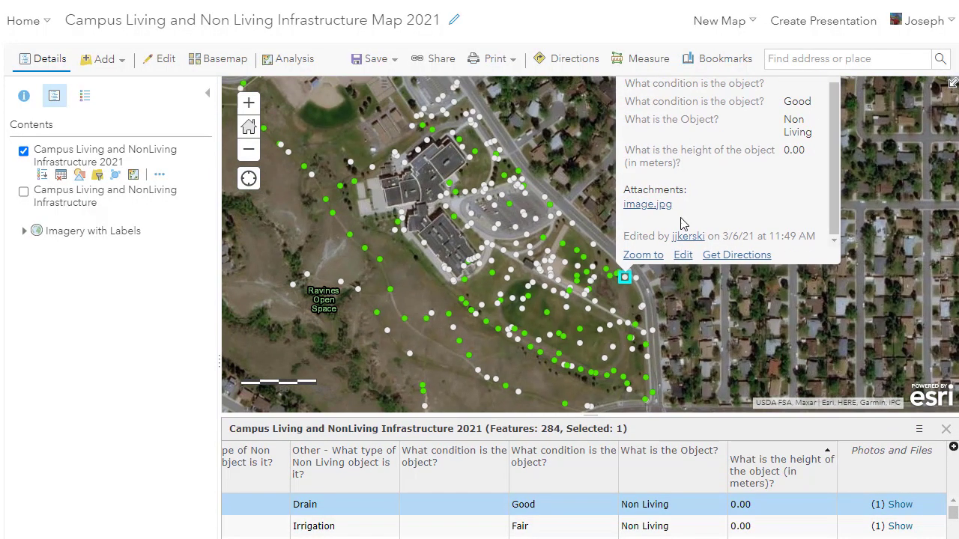
{"action": "left_click", "coordinate": [87, 100]}
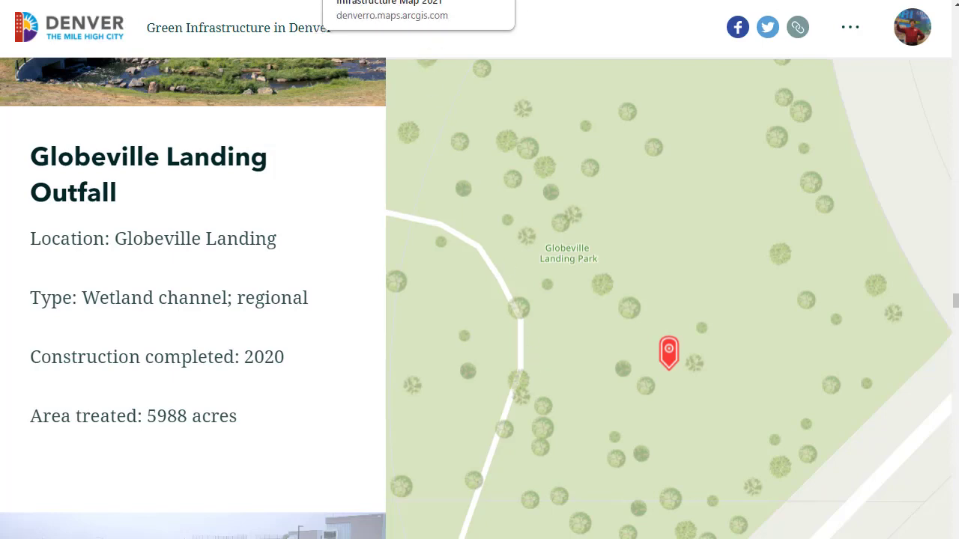
{"action": "left_click", "coordinate": [383, 12]}
{"action": "scroll", "coordinate": [547, 292], "scroll_direction": "down", "scroll_amount": 2}
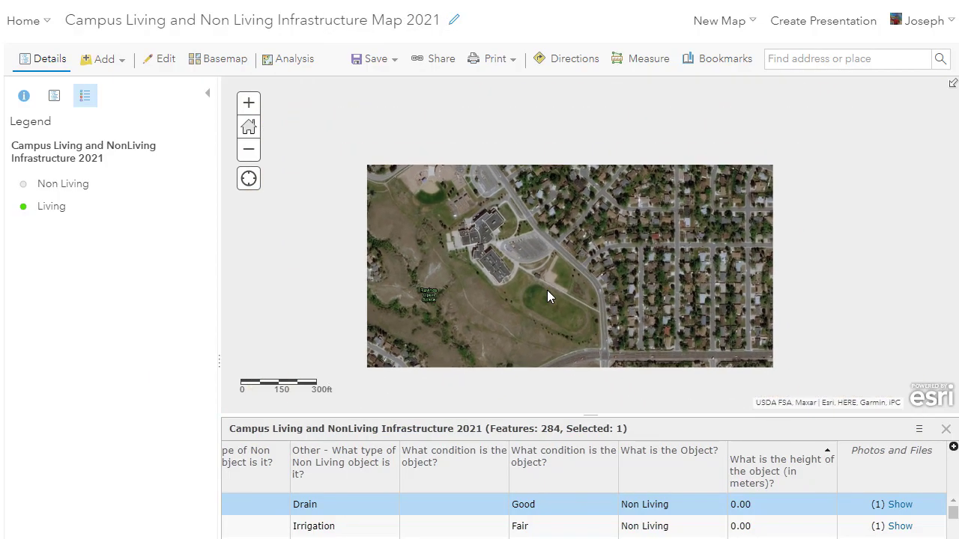
Close the drain popup to clear the selection and pan to centre the survey points.
{"action": "left_click", "coordinate": [816, 158]}
{"action": "left_click_drag", "start_coordinate": [645, 237], "coordinate": [719, 227]}
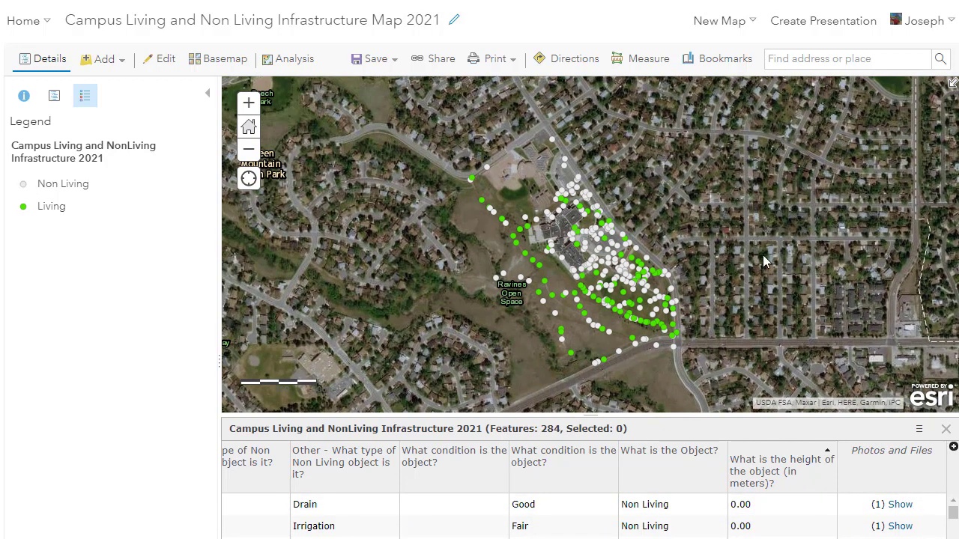